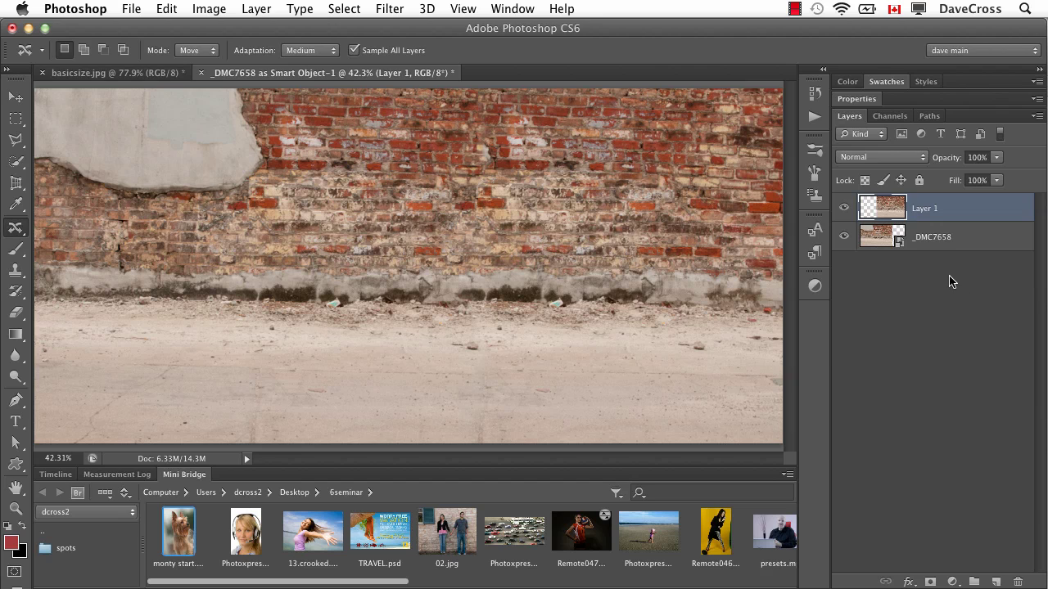
# Delete the hidden Layer 1 and trim the canvas back to the original _DMC7658 photo's width.
pyautogui.click(846, 209)
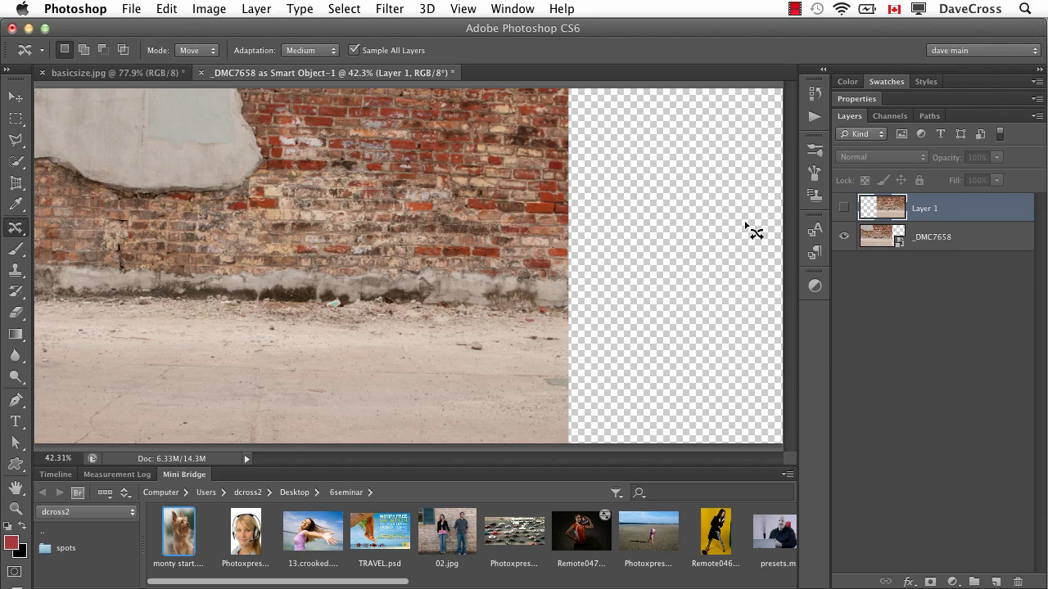
pyautogui.press('Delete')
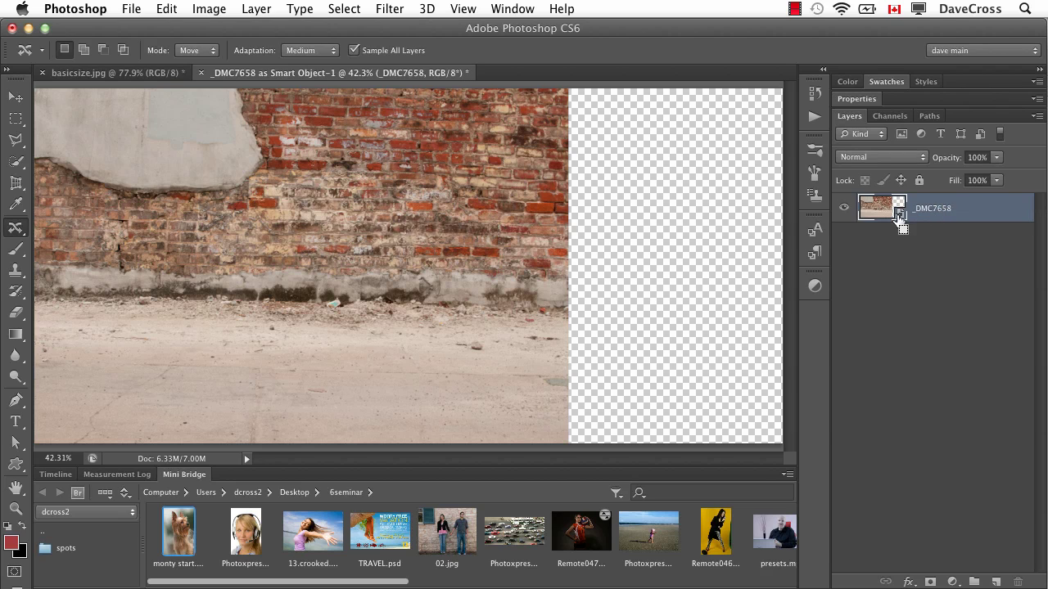
pyautogui.press('super+alt+c')
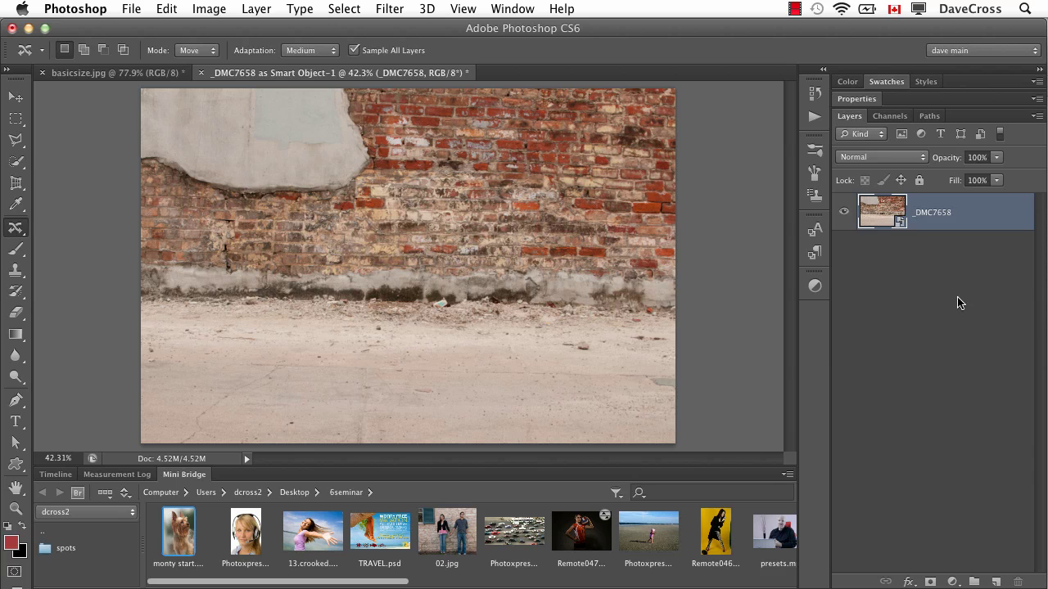
# Set the canvas width to 9 inches with a left-middle anchor, then fit it on screen.
pyautogui.click(209, 9)
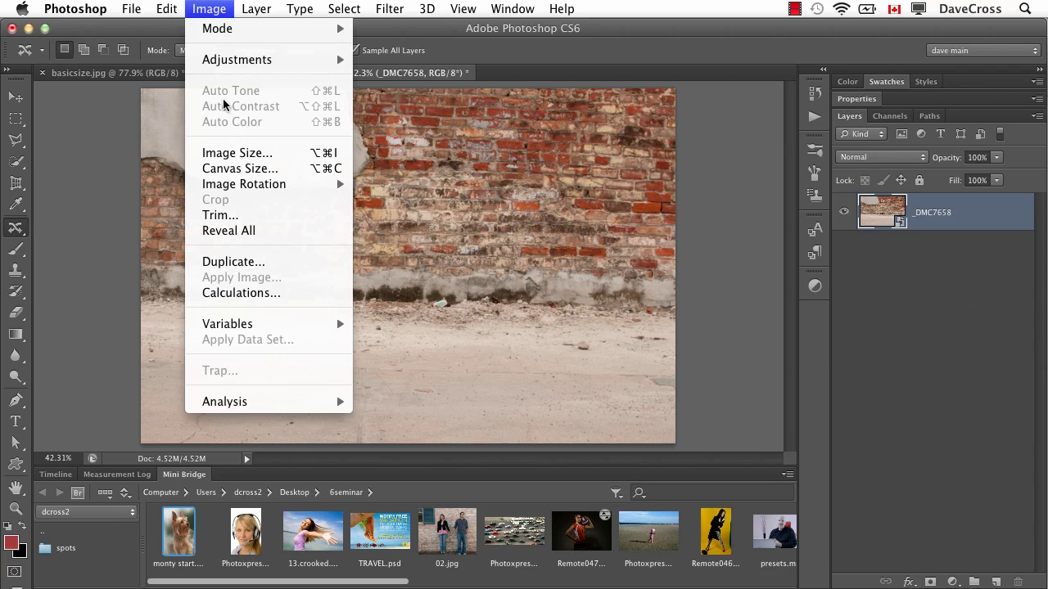
pyautogui.click(241, 168)
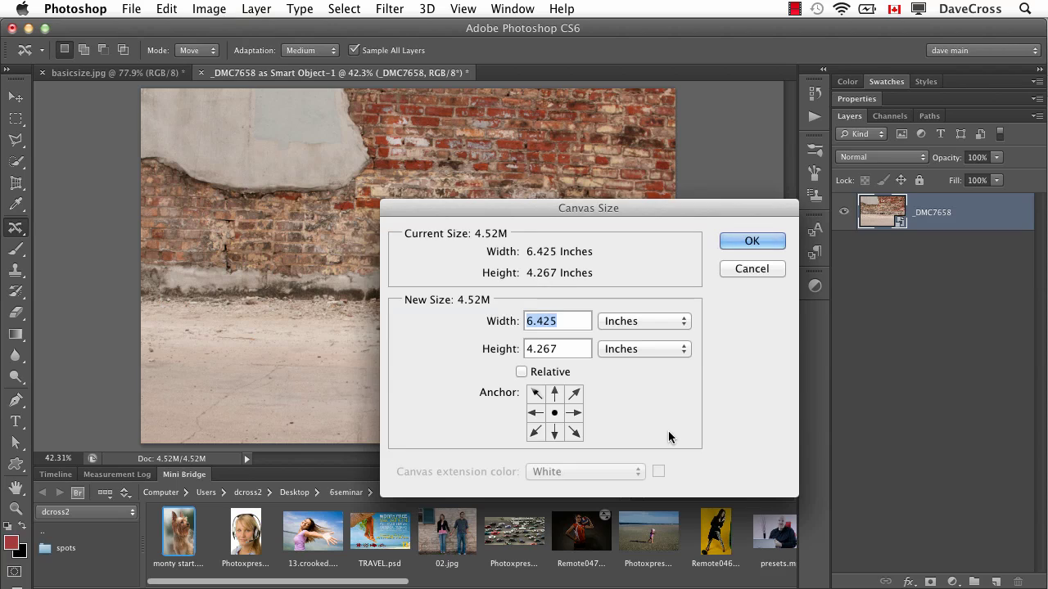
pyautogui.click(533, 413)
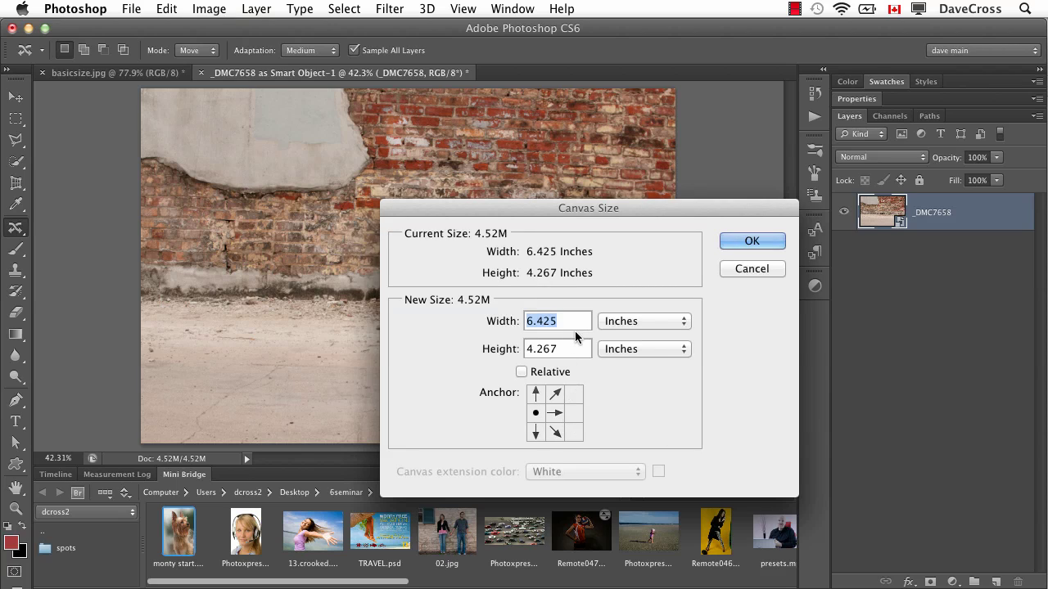
pyautogui.write('9')
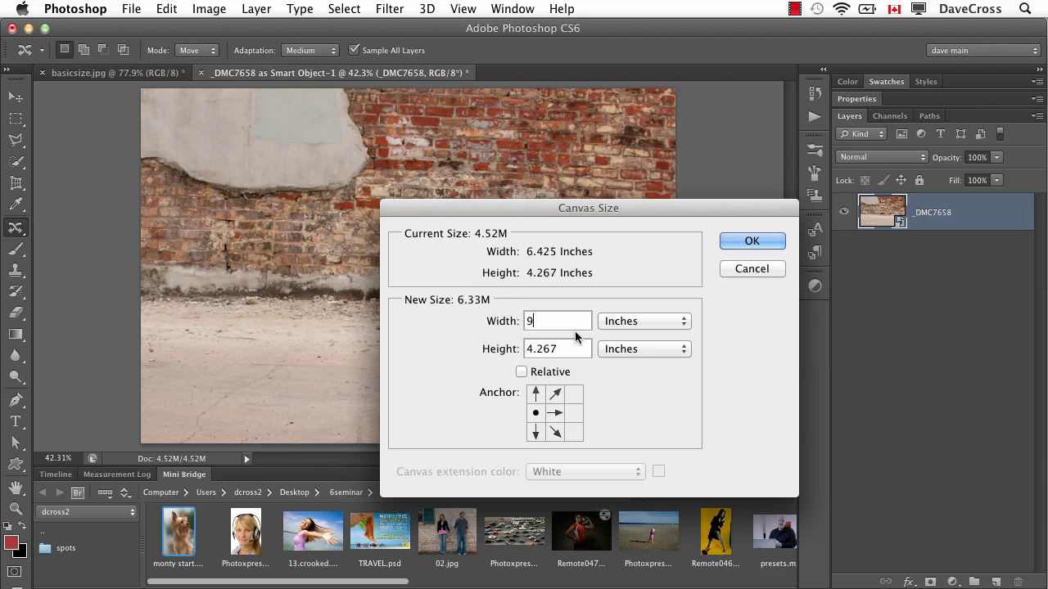
pyautogui.click(749, 242)
pyautogui.press('super+0')
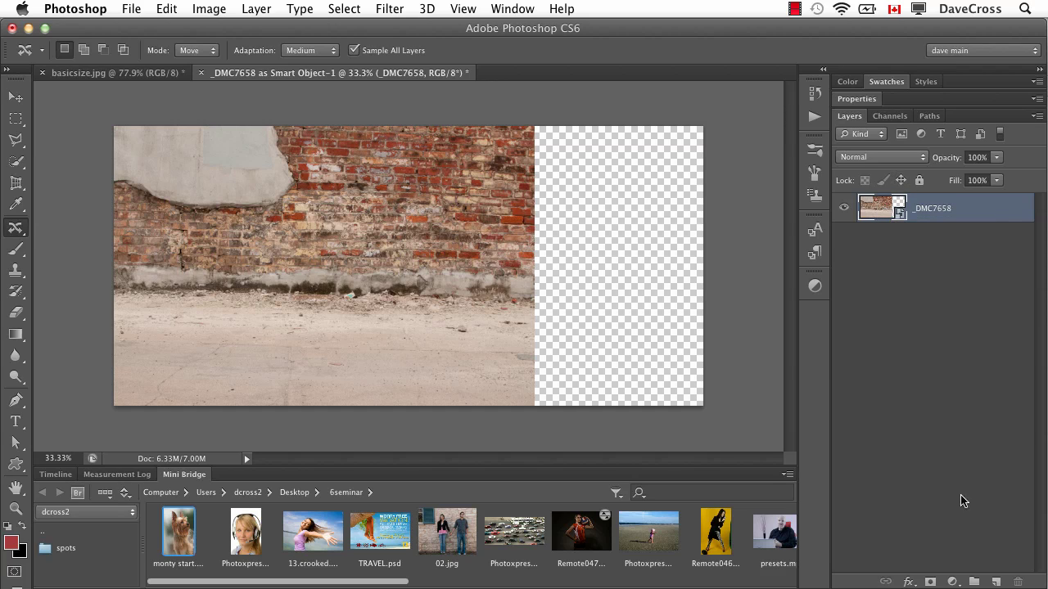
# Add a new empty layer and set the Content-Aware Move mode to Extend.
pyautogui.click(996, 581)
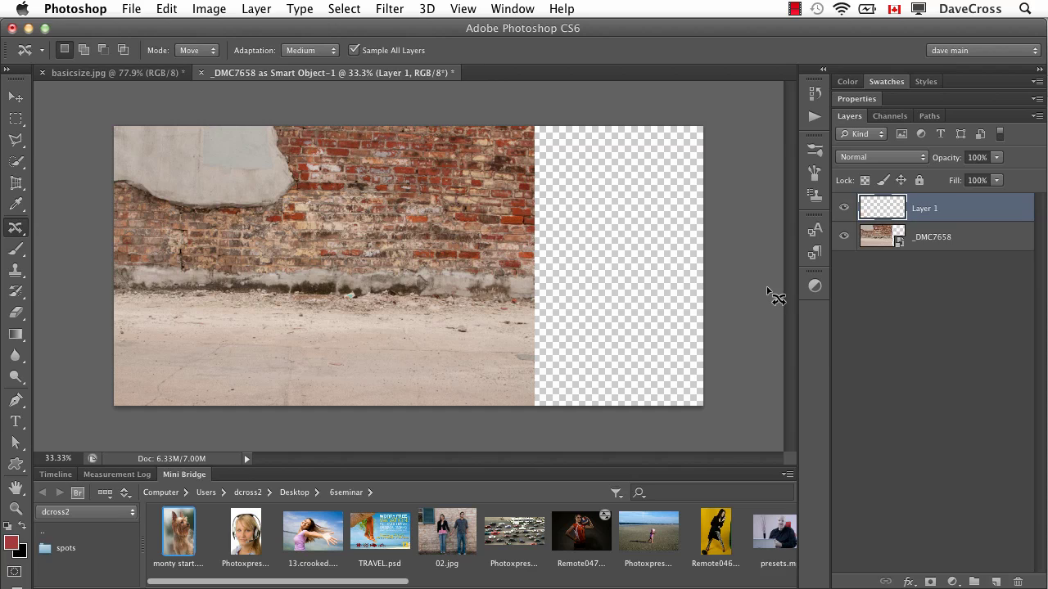
pyautogui.click(203, 52)
pyautogui.click(195, 61)
# Marquee-select the right-hand brick strip, then switch to the Content-Aware Move tool.
pyautogui.press('m')
pyautogui.press('j')
pyautogui.press('m')
pyautogui.press('j')
pyautogui.press('m')
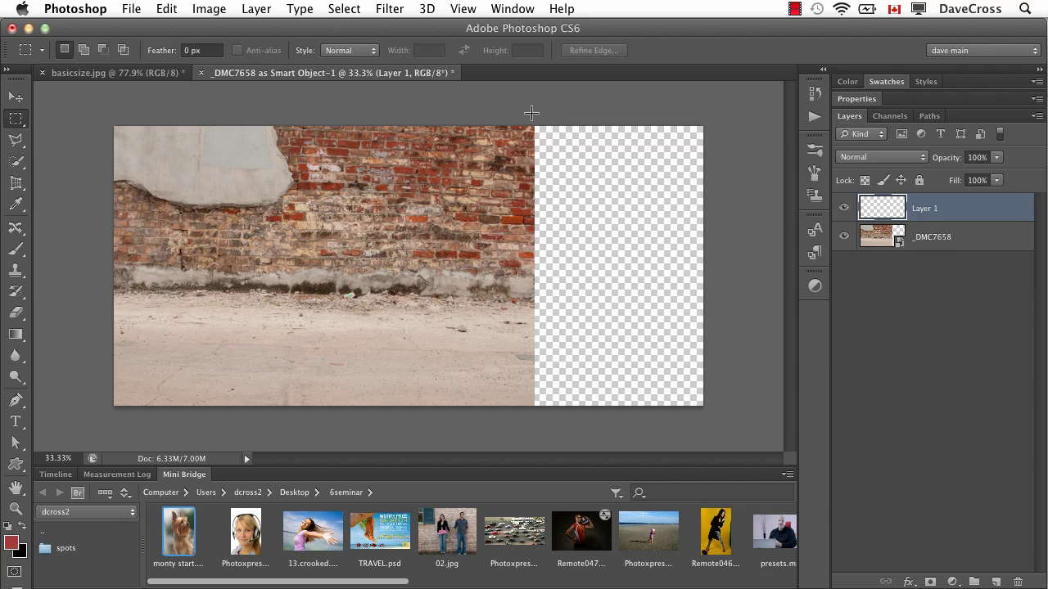
pyautogui.moveTo(531, 112); pyautogui.dragTo(324, 420)
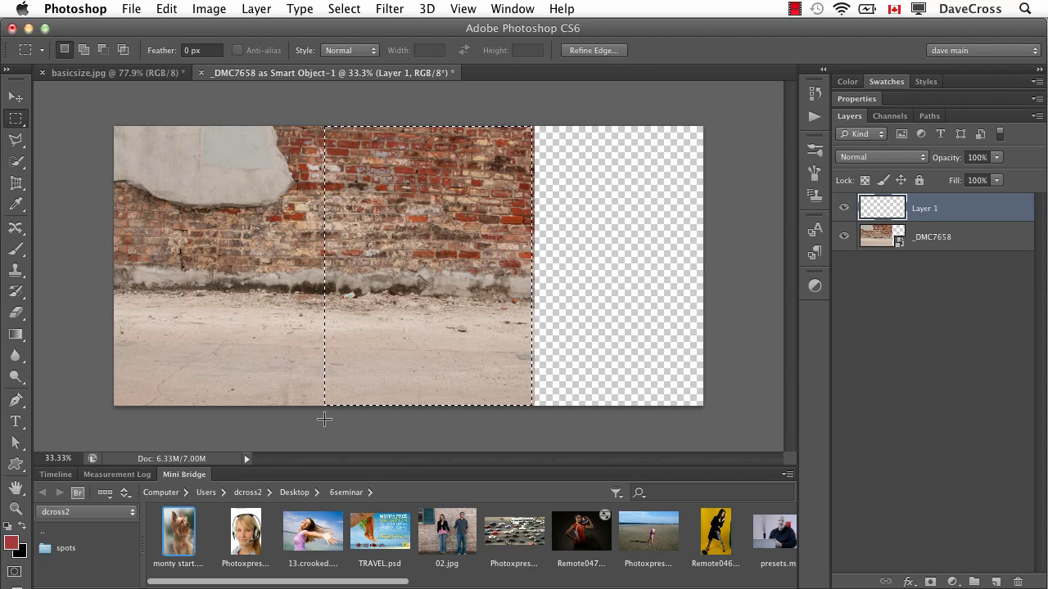
pyautogui.press('j')
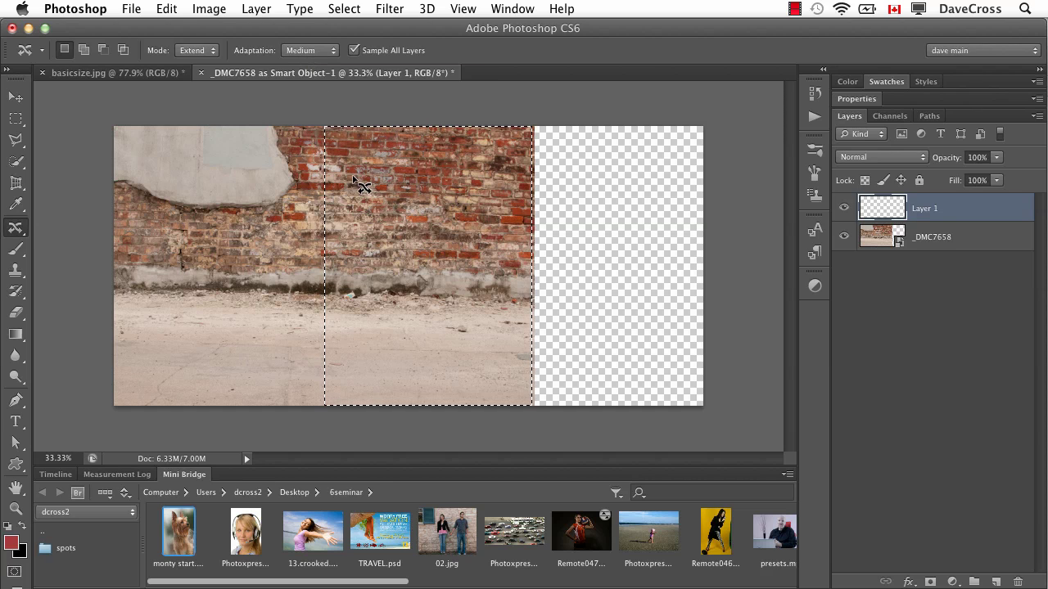
# Extend the brick strip rightward into the empty area, deselect, then hide Layer 1 at 100% to compare.
pyautogui.moveTo(357, 184); pyautogui.dragTo(531, 176)
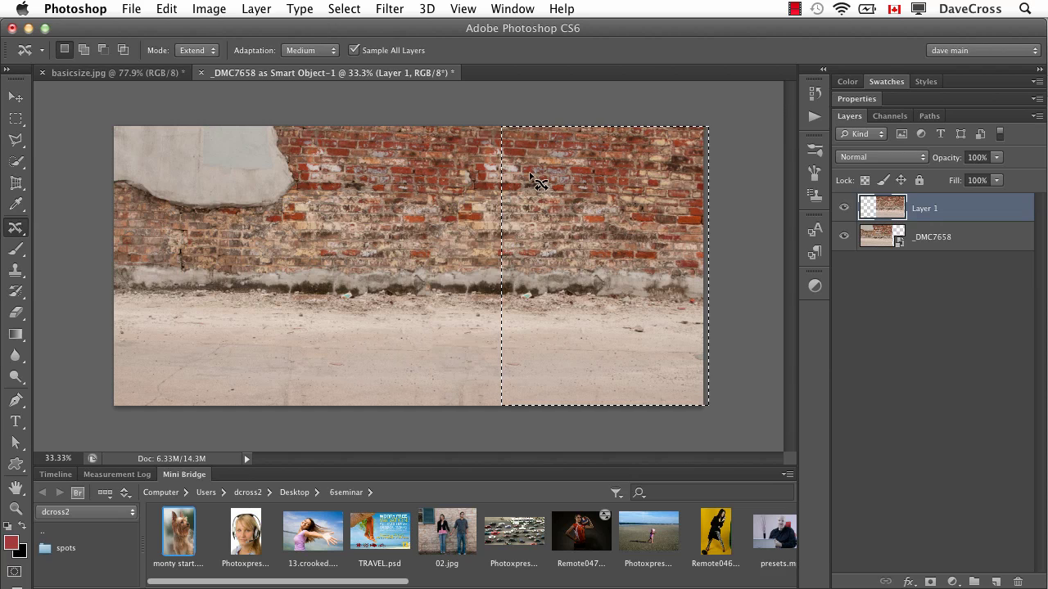
pyautogui.press('super+d')
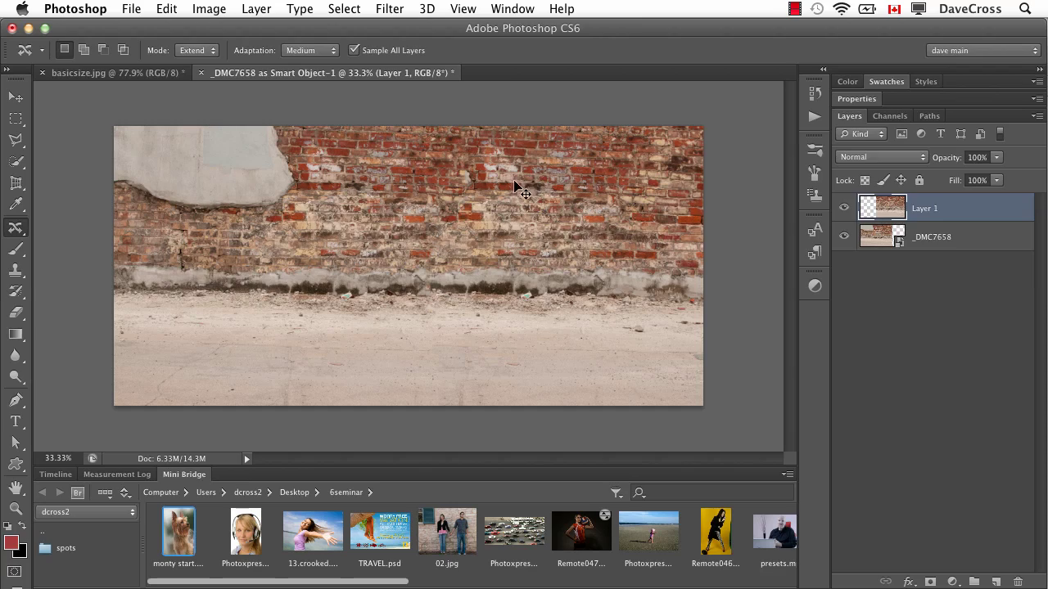
pyautogui.press('super+alt+0')
pyautogui.moveTo(557, 206); pyautogui.dragTo(519, 369)
pyautogui.click(844, 207)
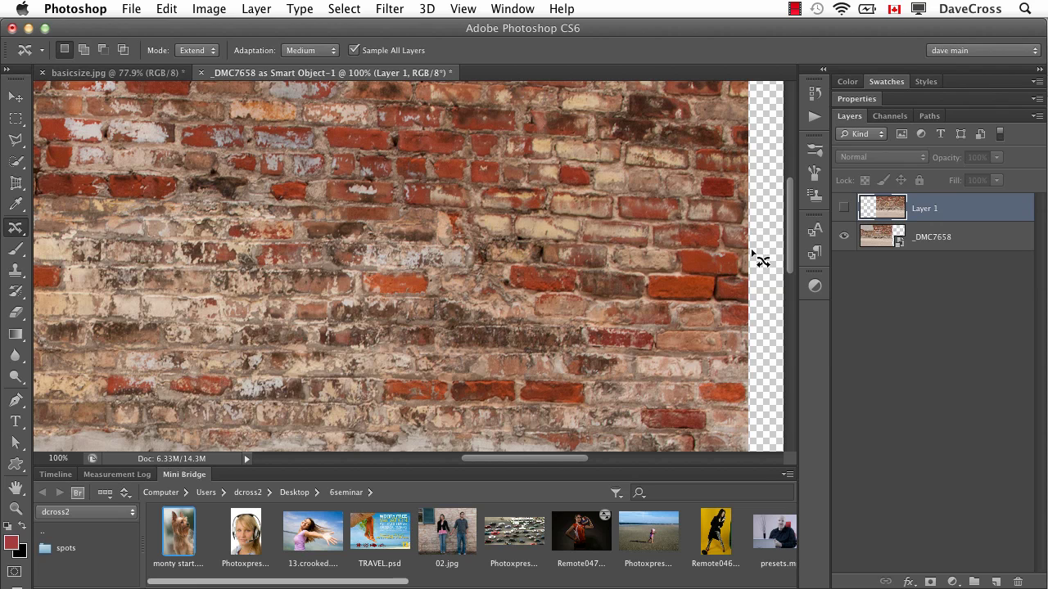
# Turn Layer 1 back on and pan over the blended bricks and ground, then zoom out.
pyautogui.click(843, 209)
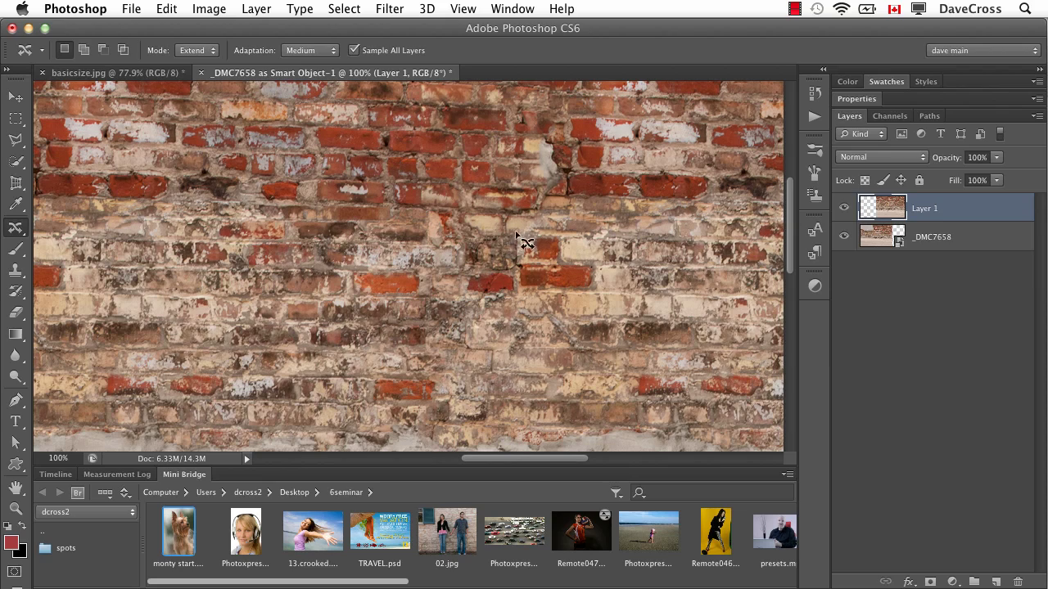
pyautogui.moveTo(544, 292); pyautogui.dragTo(462, 264)
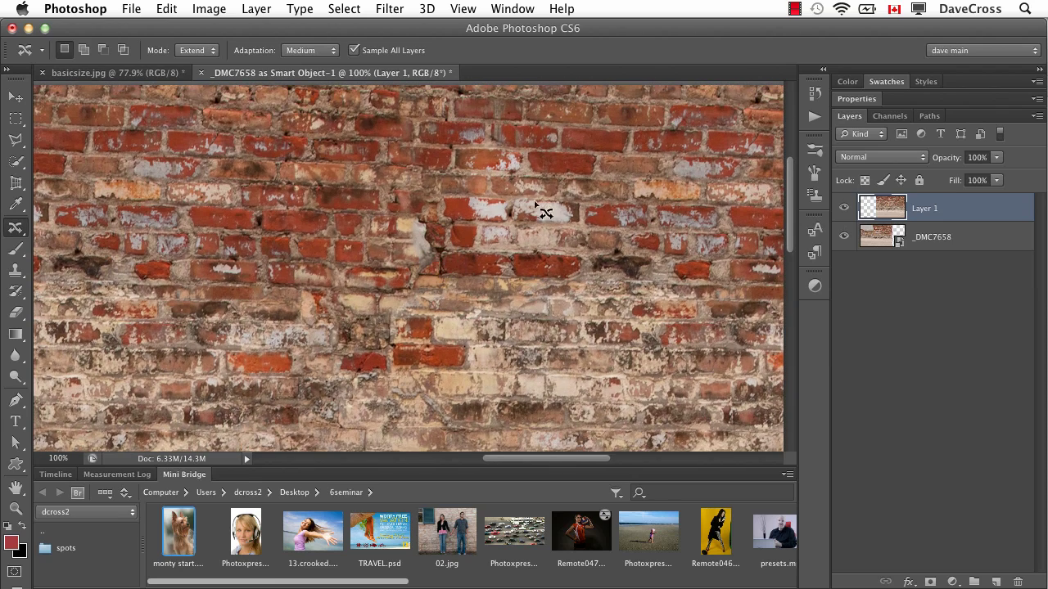
pyautogui.moveTo(437, 262); pyautogui.dragTo(396, 175)
pyautogui.moveTo(451, 279); pyautogui.dragTo(422, 169)
pyautogui.moveTo(451, 222); pyautogui.dragTo(346, 164)
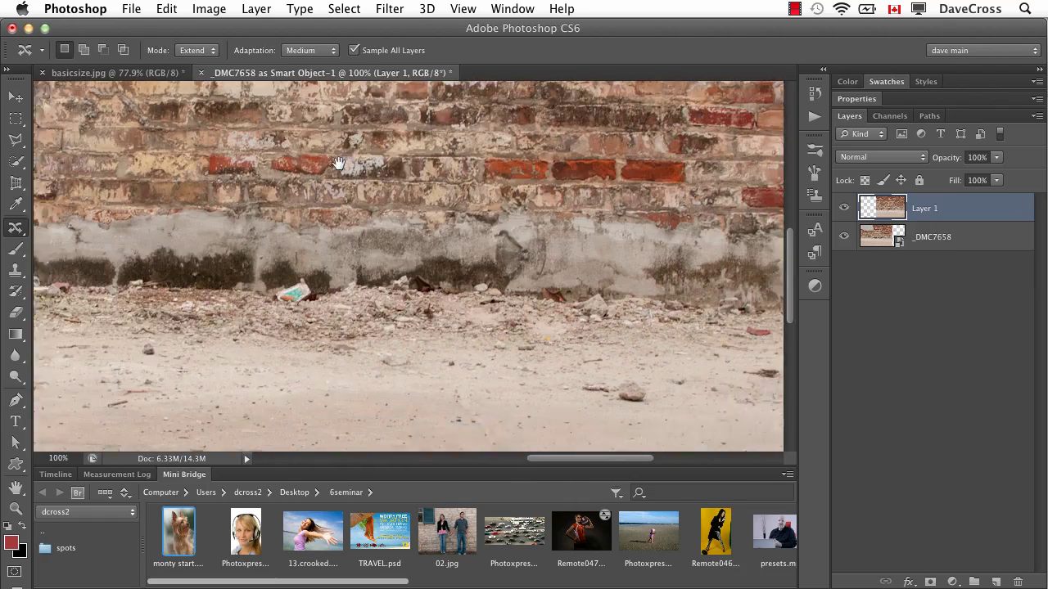
pyautogui.press('super+minus')
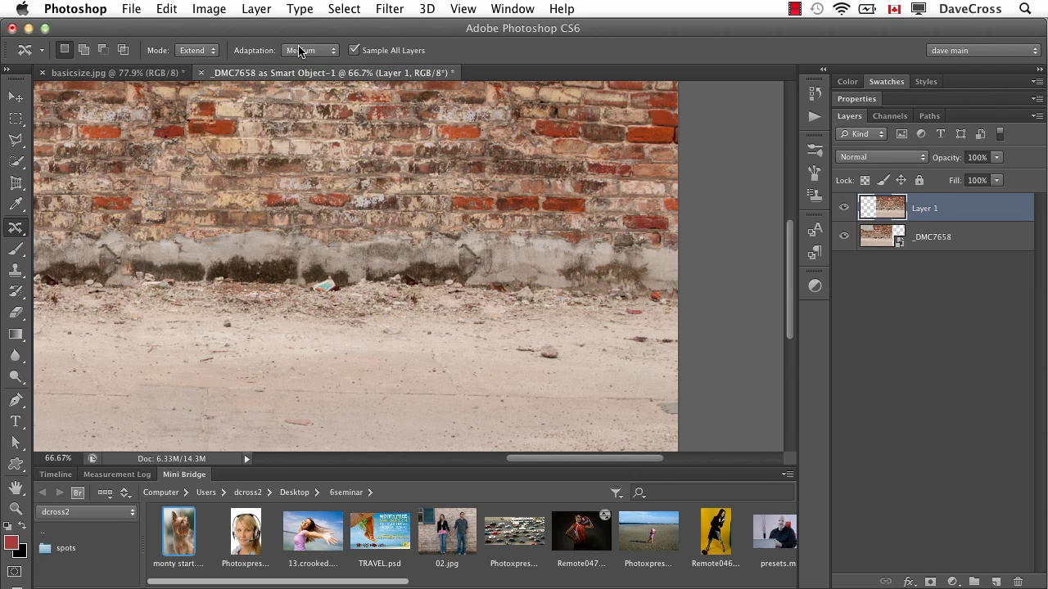
pyautogui.press('super+0')
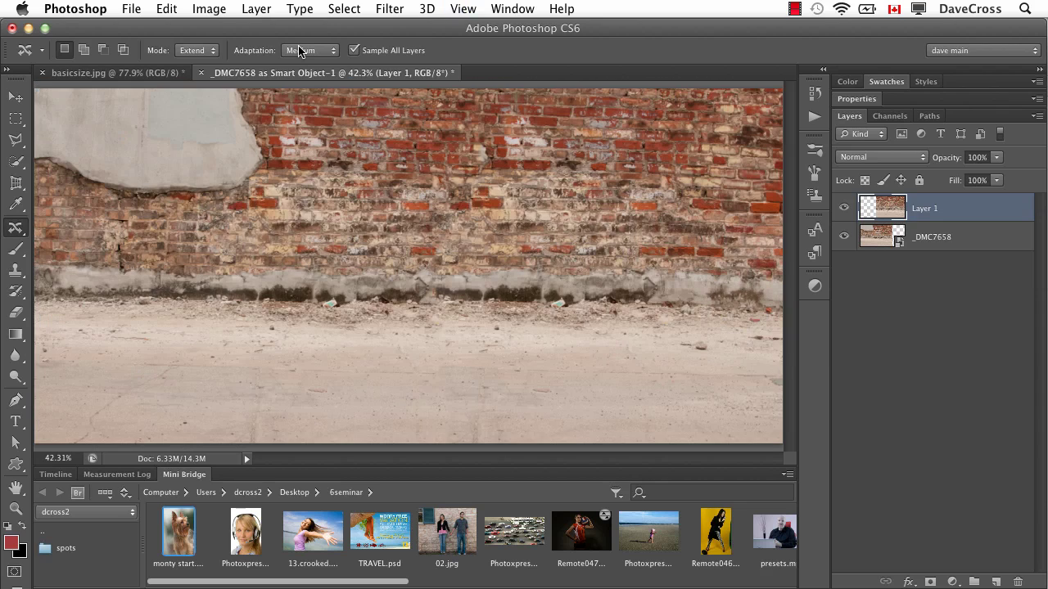